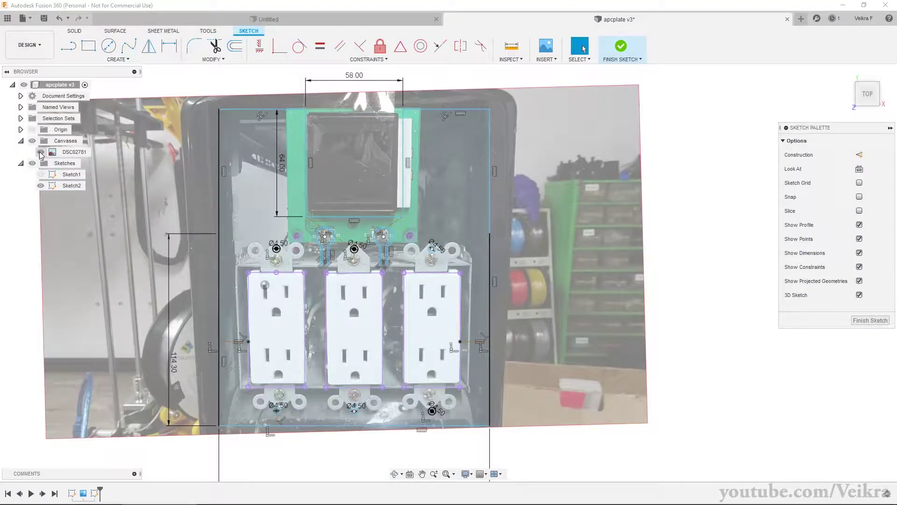
Hide the outlet photo, extrude the faceplate profile into a solid plate, and save a new version
left_click(41, 153)
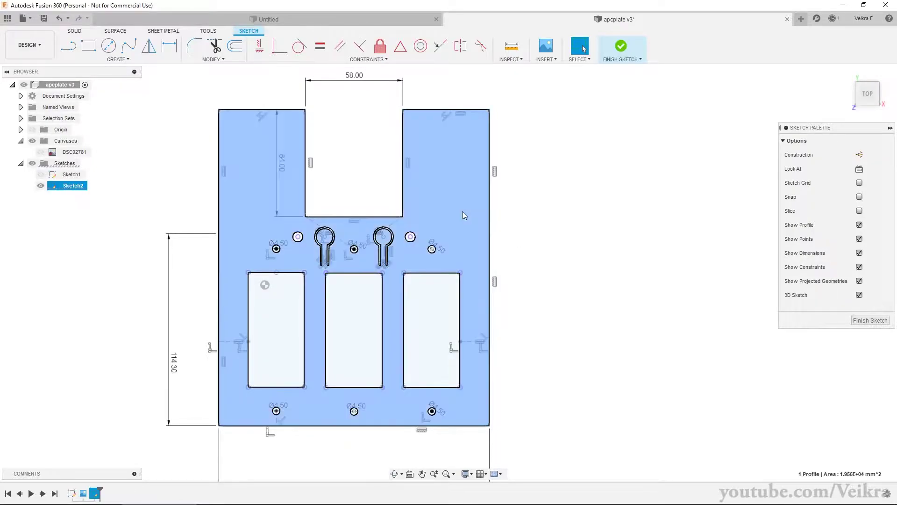
left_click(461, 211)
left_click_drag(537, 257, 533, 219)
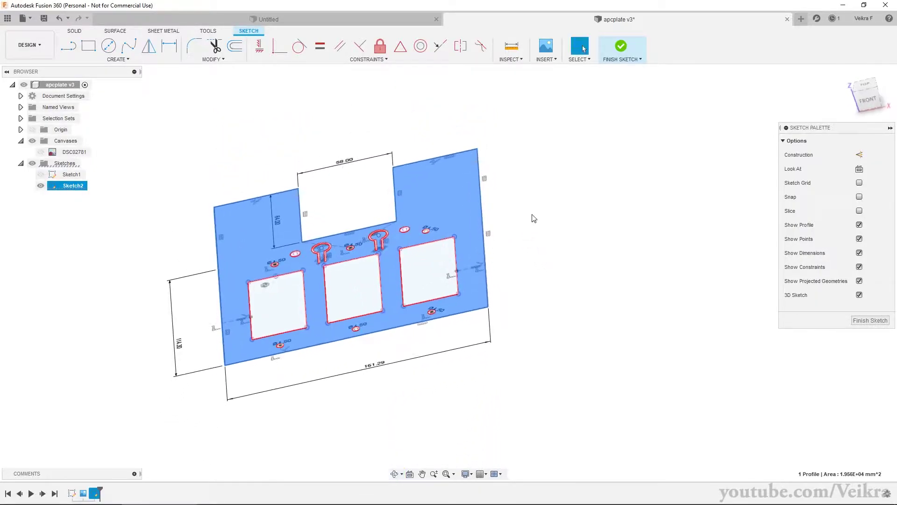
key("e")
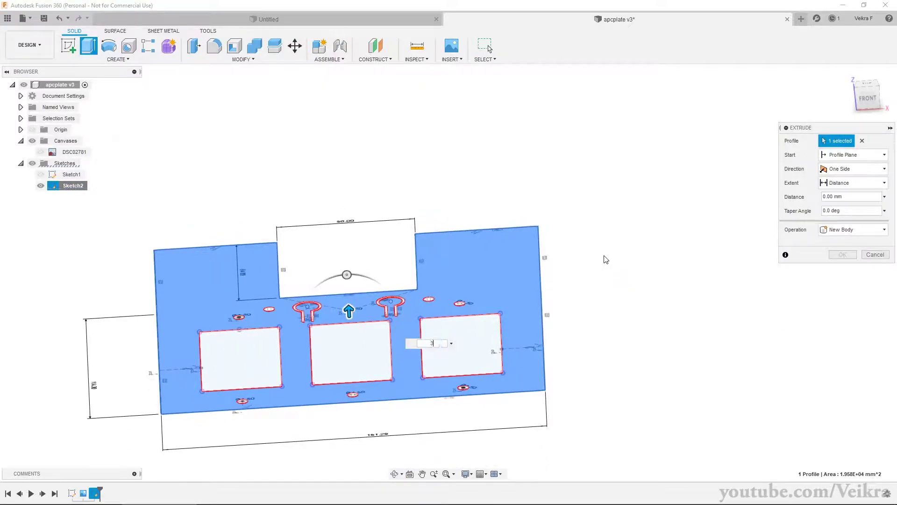
key("Return")
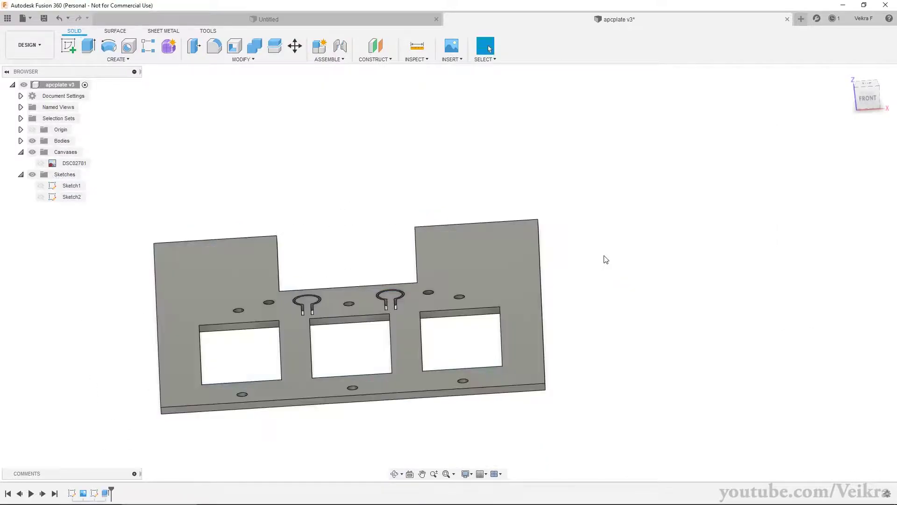
left_click(53, 19)
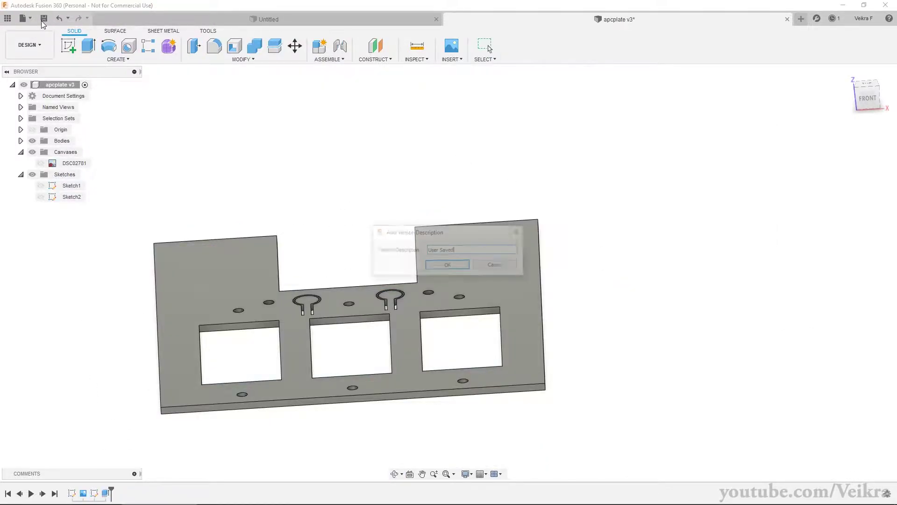
left_click(449, 266)
Extrude the four Sketch3 rail and block profiles 5.2 mm, joined to the plate
mouse_move(344, 240)
left_mouse_down()
mouse_move(343, 265)
mouse_move(321, 225)
mouse_move(526, 278)
mouse_move(494, 273)
left_mouse_up()
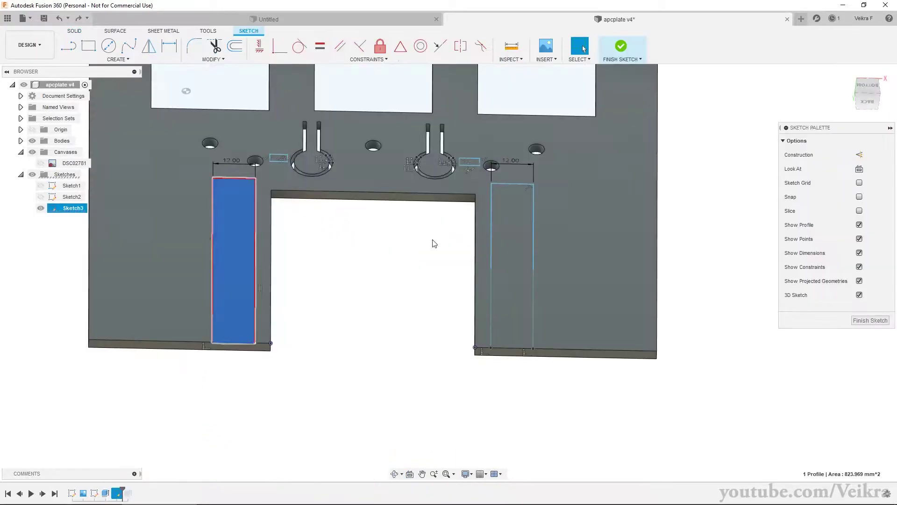
left_click(505, 201, "ctrl")
key("e")
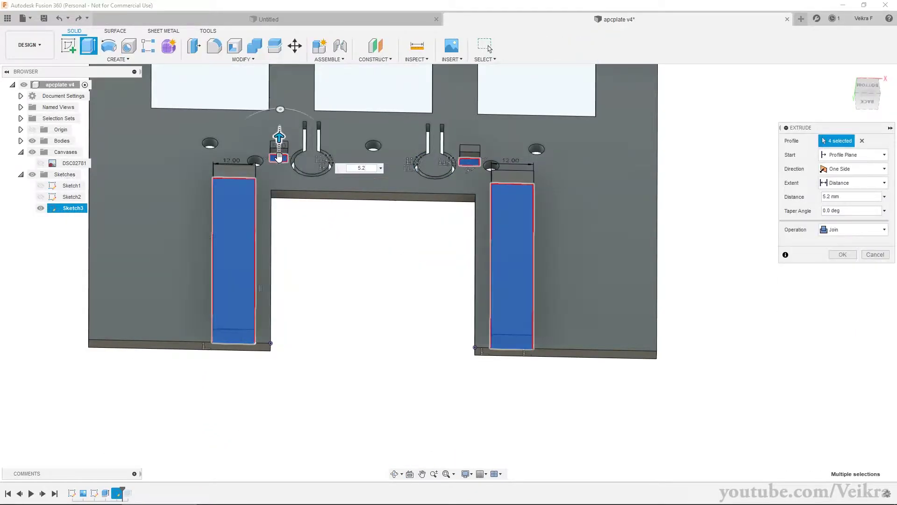
key("Return")
Start a new sketch on the rail faces with both rail profiles selected
left_click(68, 46)
left_click(223, 257)
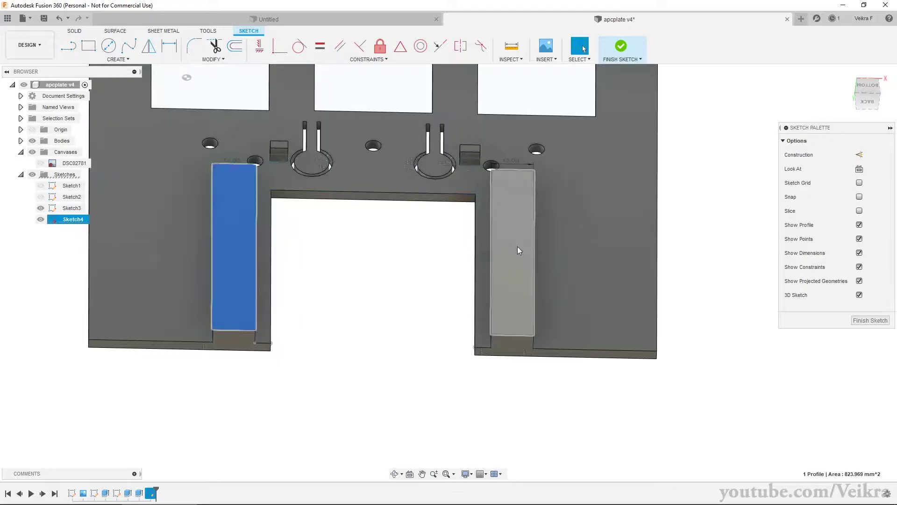
left_click(517, 246, "ctrl")
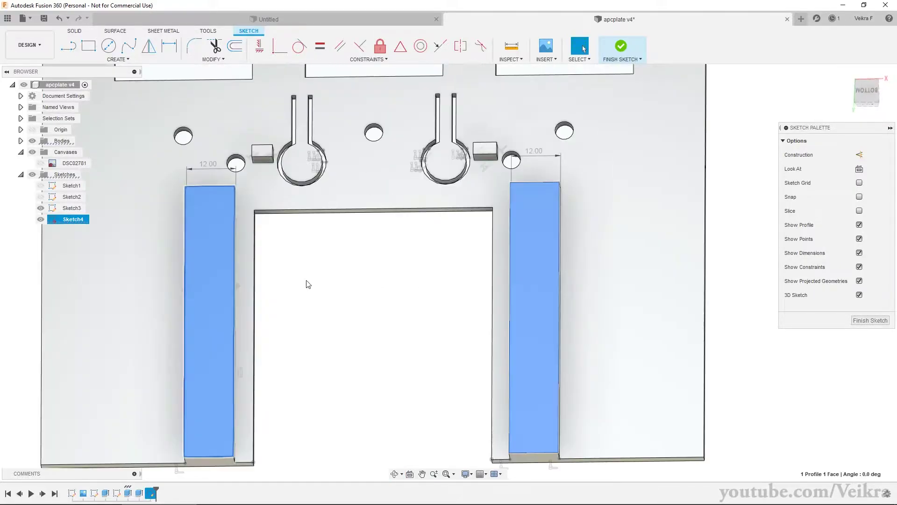
Draw a 76.2 mm construction square from the notch corner for the screen
key("r")
left_click(296, 242)
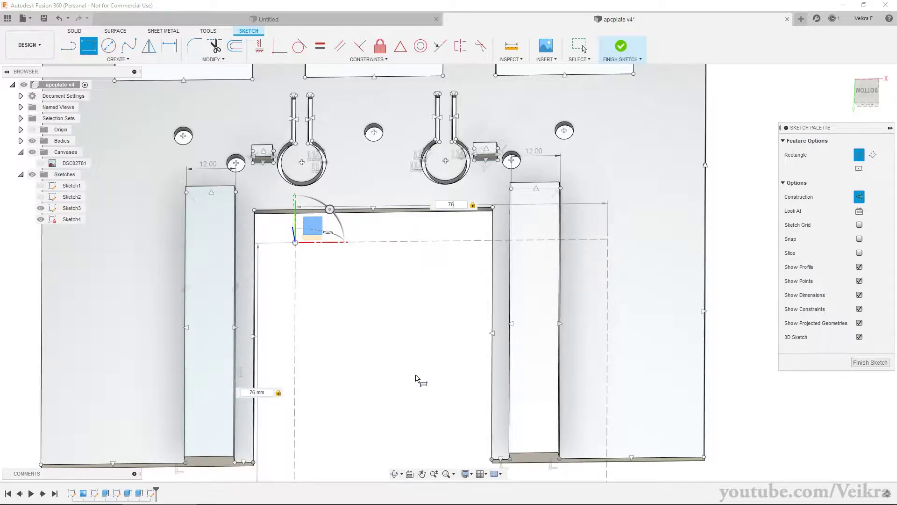
scroll(310, 385, "down", 3)
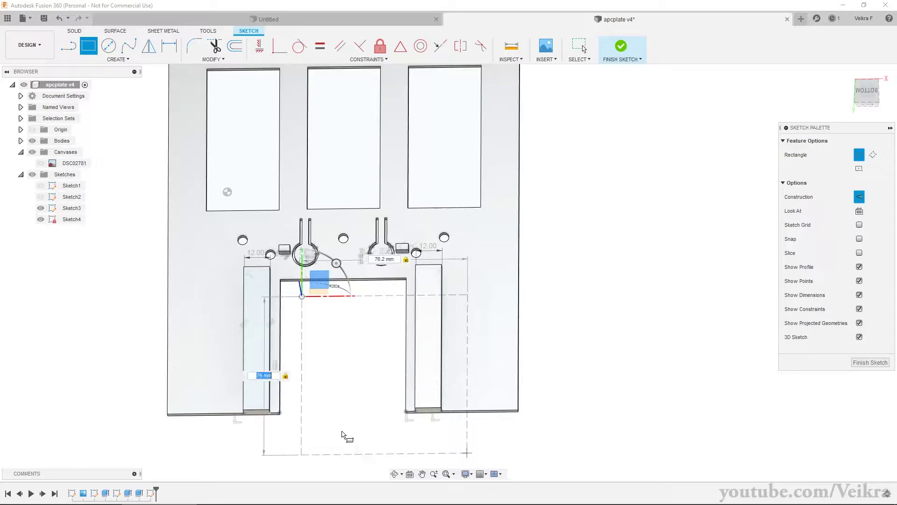
key("Return")
scroll(344, 430, "up", 5)
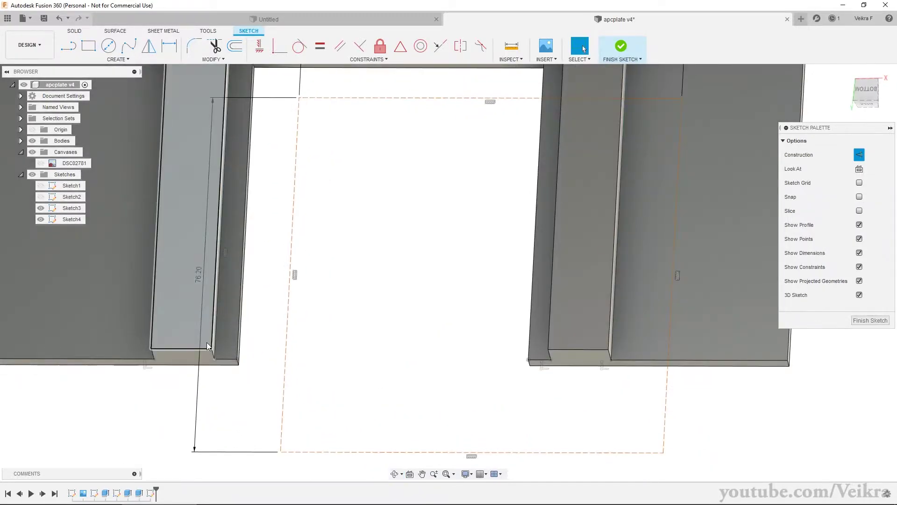
Draw a reference line across the rail bottoms and fix it in place
key("l")
left_click(548, 351)
scroll(549, 352, "up", 3)
scroll(348, 333, "down", 4)
key("Escape")
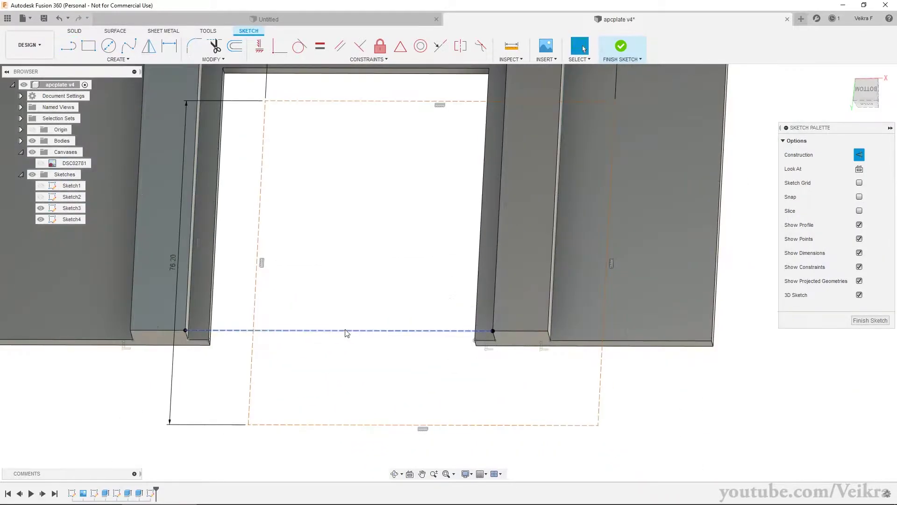
left_click(380, 49)
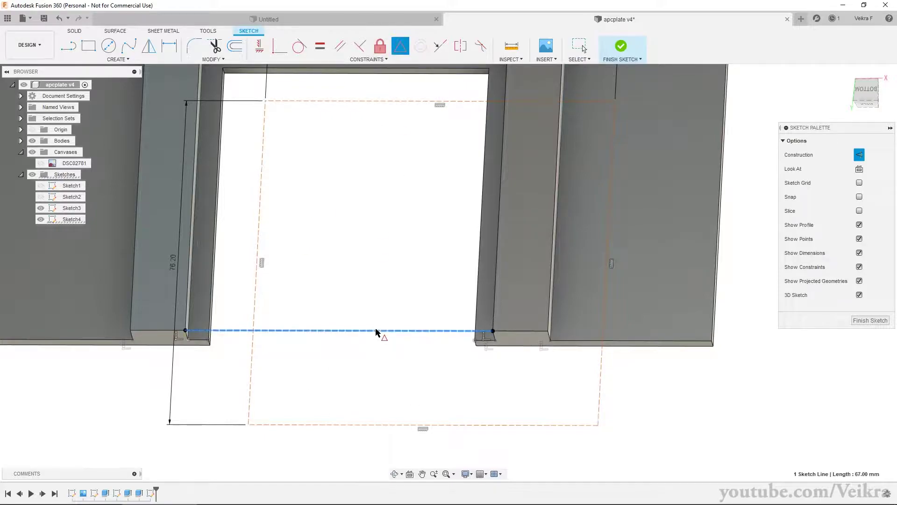
scroll(376, 383, "down", 3)
scroll(350, 142, "up", 3)
Draw 12 mm-wide rectangles on both rails and extrude them 1.8 mm
left_click(88, 46)
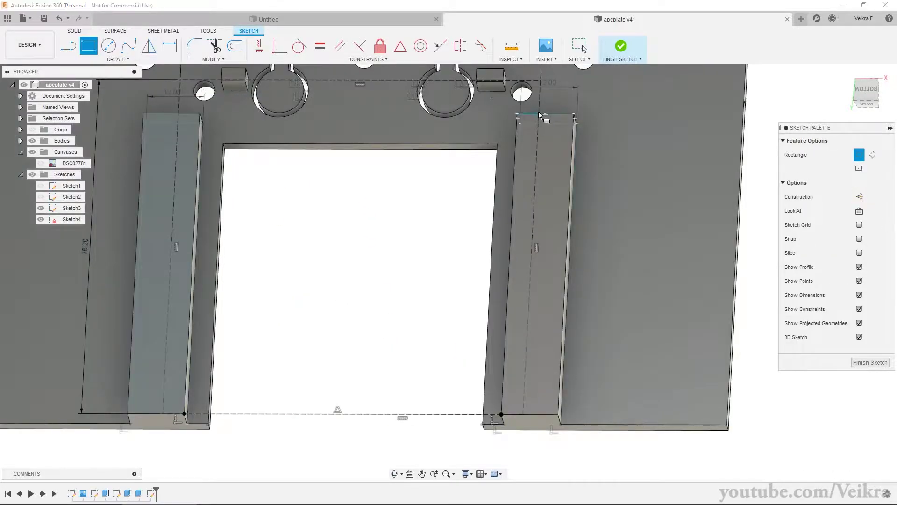
left_click(559, 415)
left_click(179, 113)
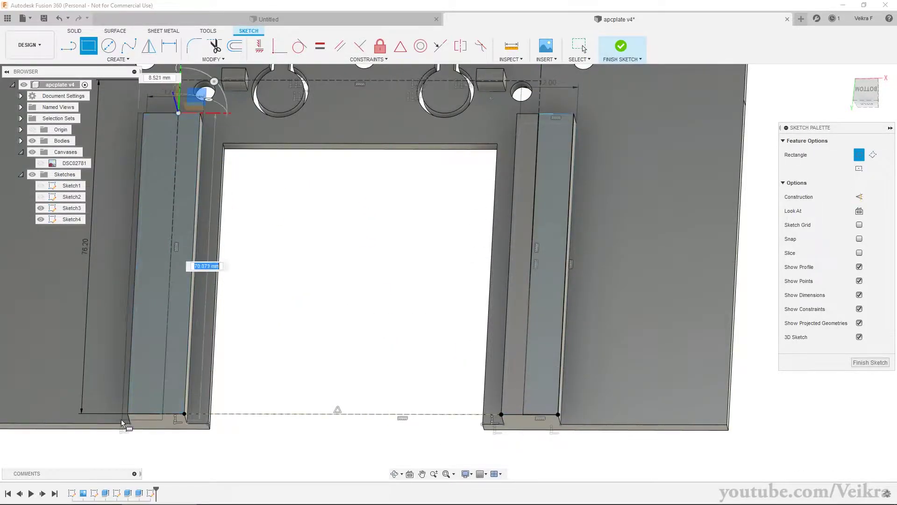
left_click(127, 414)
key("Escape")
key("e")
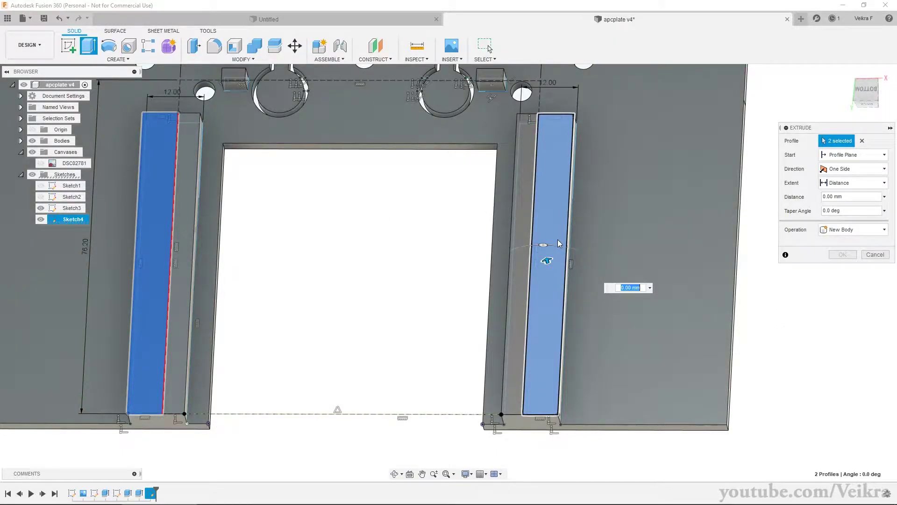
type("1.8")
key("Return")
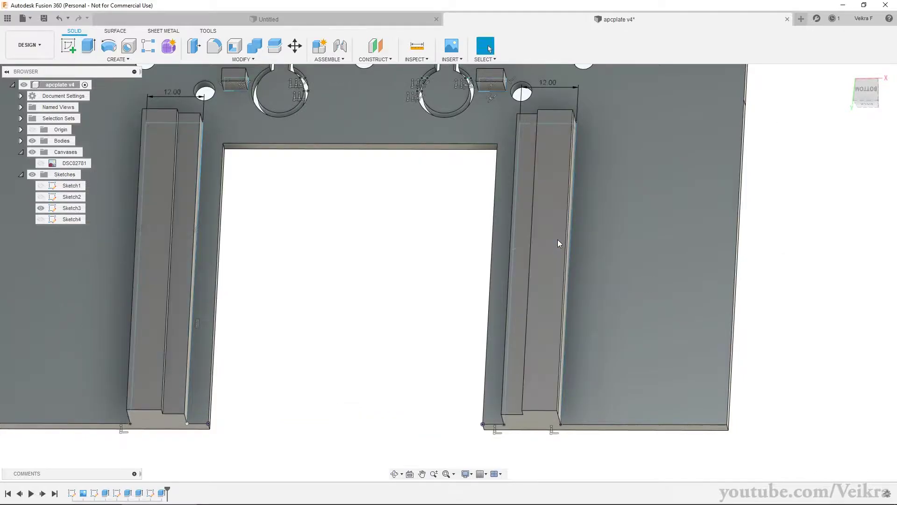
Sketch on the left rail face and project the rail edges into it
left_click(154, 210)
left_click(69, 46)
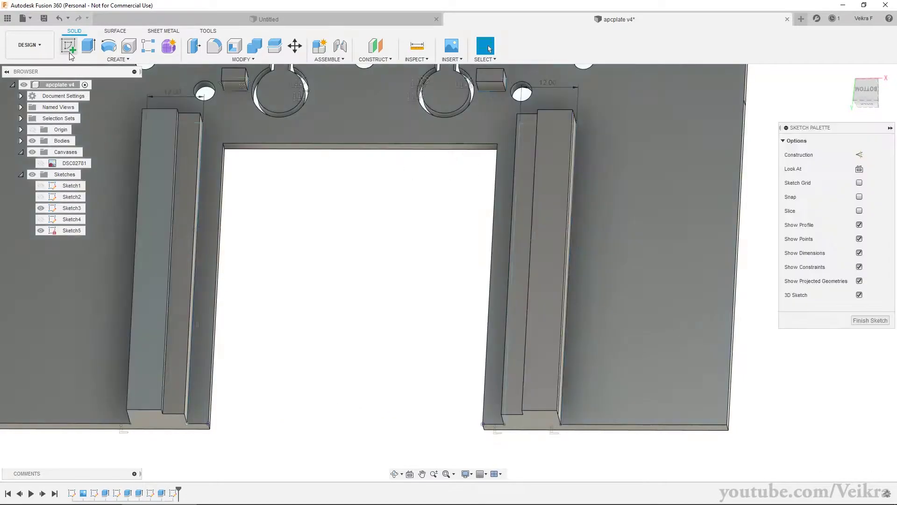
key("p")
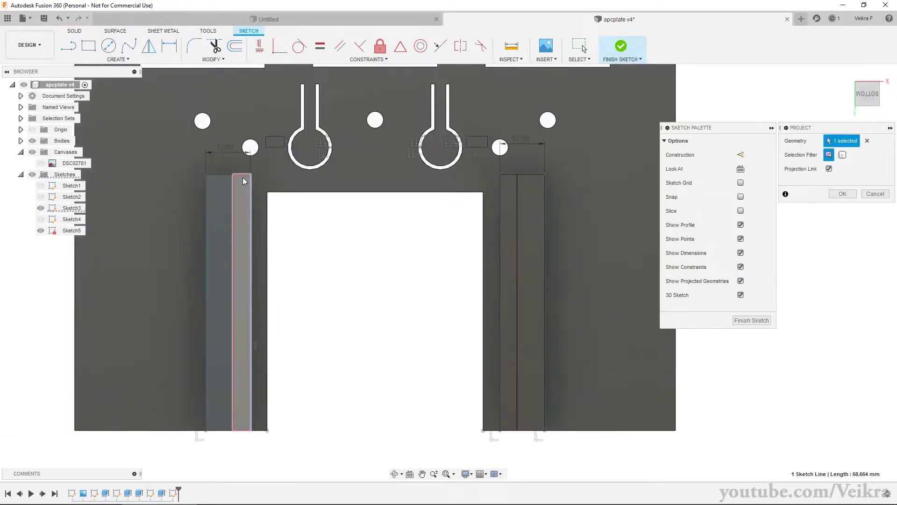
left_click(233, 381)
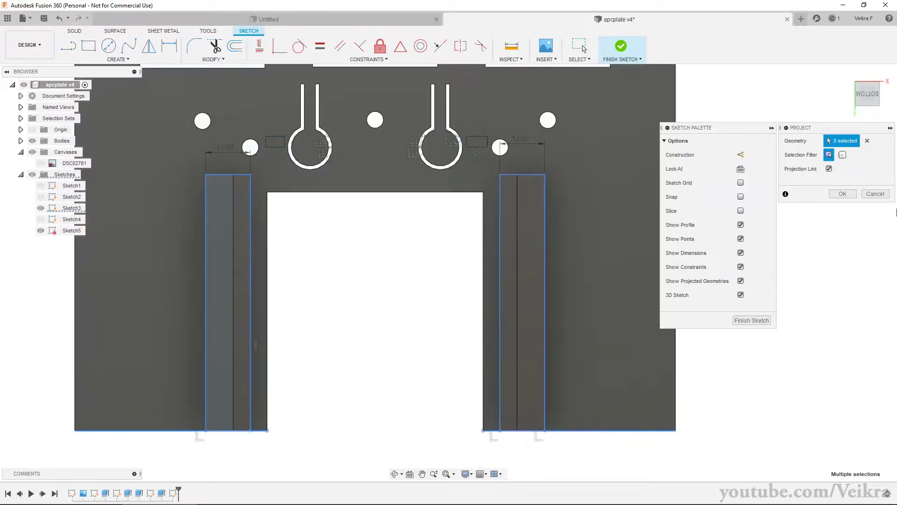
left_click(842, 194)
Extrude both projected rail profiles 3 mm as a join to form the lips
left_click(225, 249)
left_click(512, 257)
key("e")
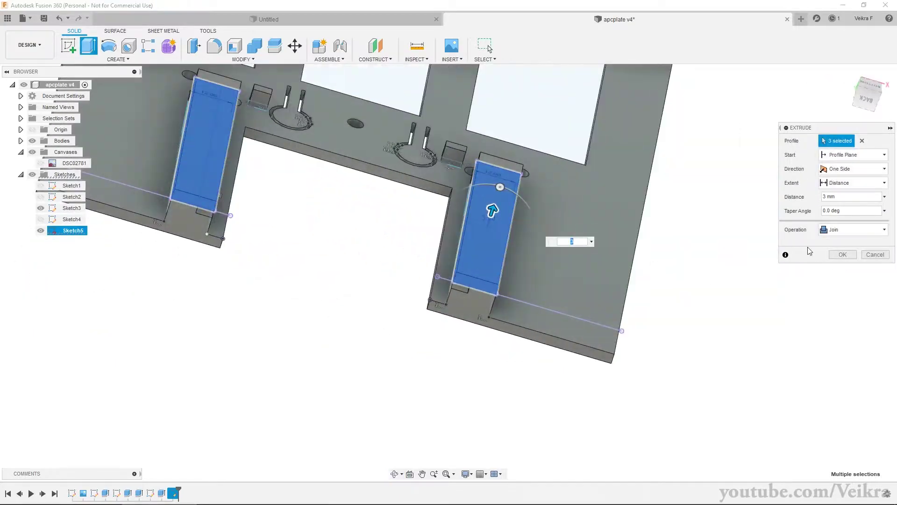
left_click(842, 254)
left_click_drag(689, 332, 806, 206)
Sketch a 45° triangle on the rail end face and cut it 115 mm through both rails
scroll(753, 282, "up", 5)
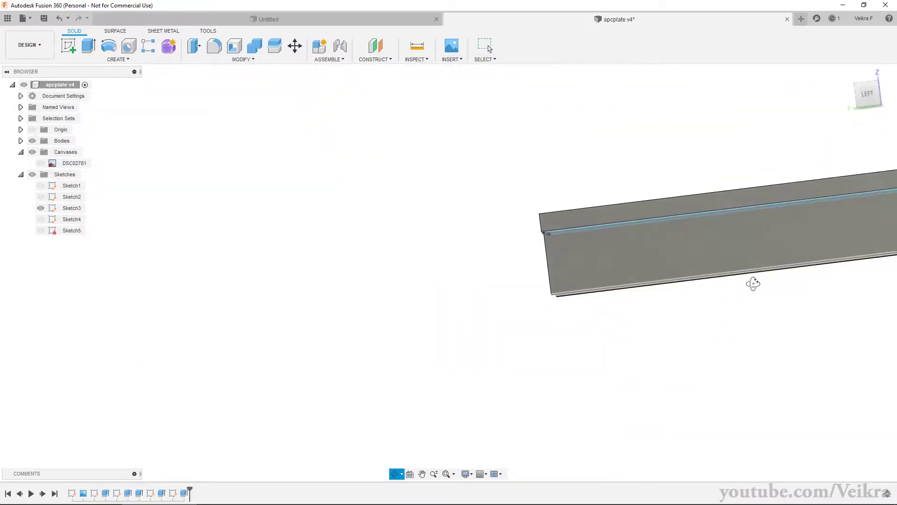
key("Escape")
key("q")
key("Escape")
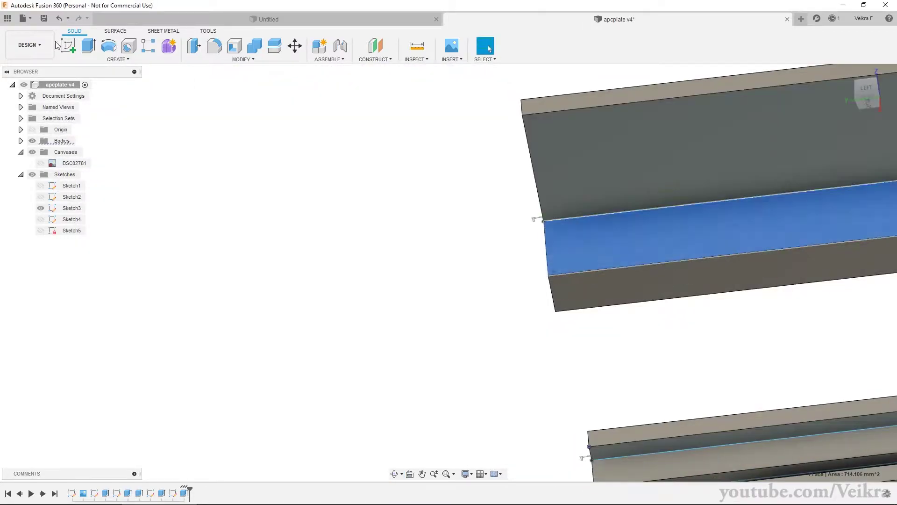
key("l")
left_click(543, 220)
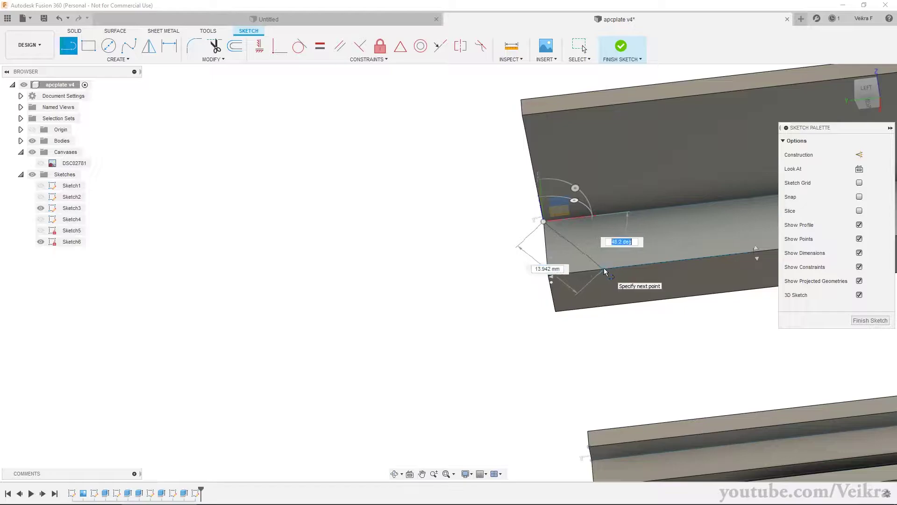
key("Escape")
scroll(597, 255, "up", 4)
key("l")
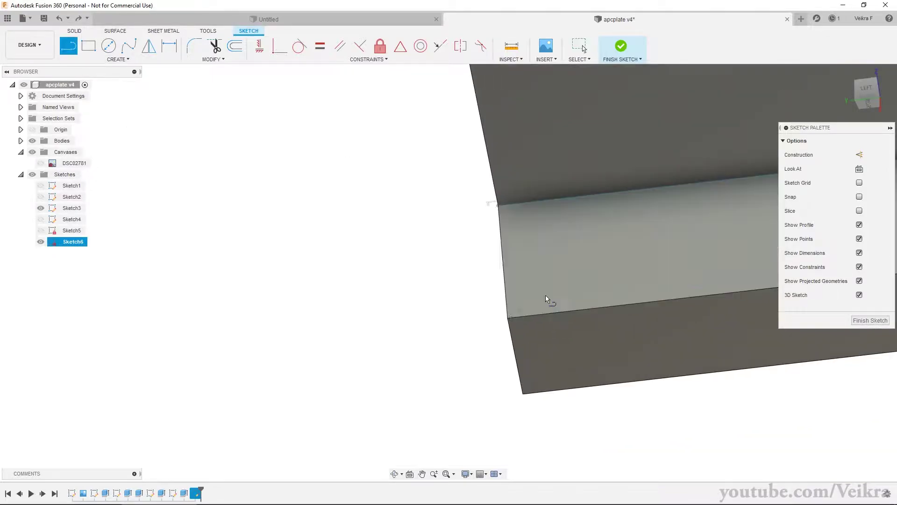
left_click(642, 308)
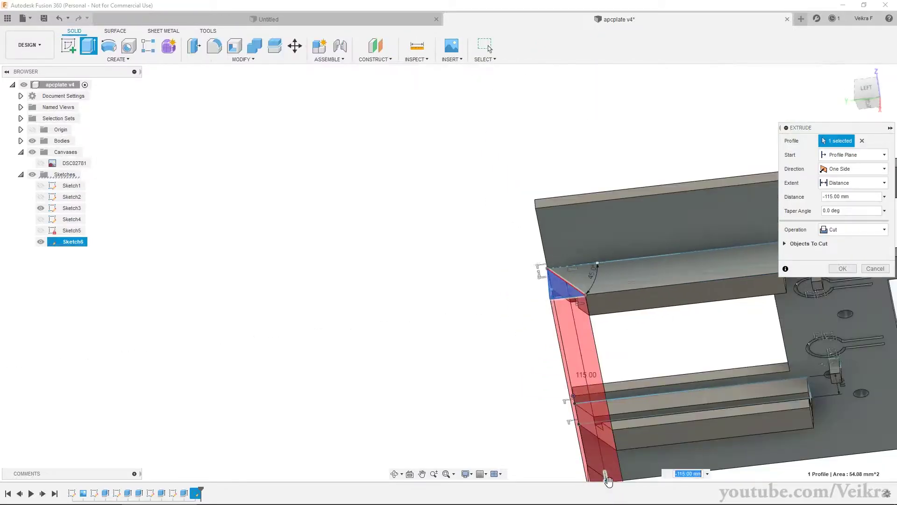
mouse_move(565, 309)
left_mouse_down()
mouse_move(517, 339)
mouse_move(608, 398)
mouse_move(667, 421)
mouse_move(463, 296)
mouse_move(366, 334)
mouse_move(356, 394)
left_mouse_up()
key("Escape")
Measure the distance between two plate edges and the plate thickness at the front corner
left_click(760, 366, "ctrl")
scroll(206, 255, "down", 5)
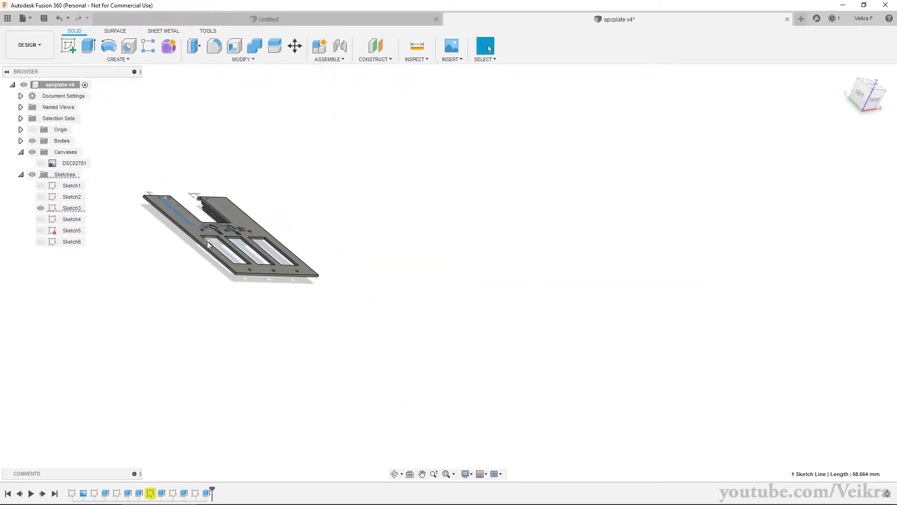
scroll(208, 244, "up", 5)
left_click(339, 387)
scroll(675, 406, "up", 2)
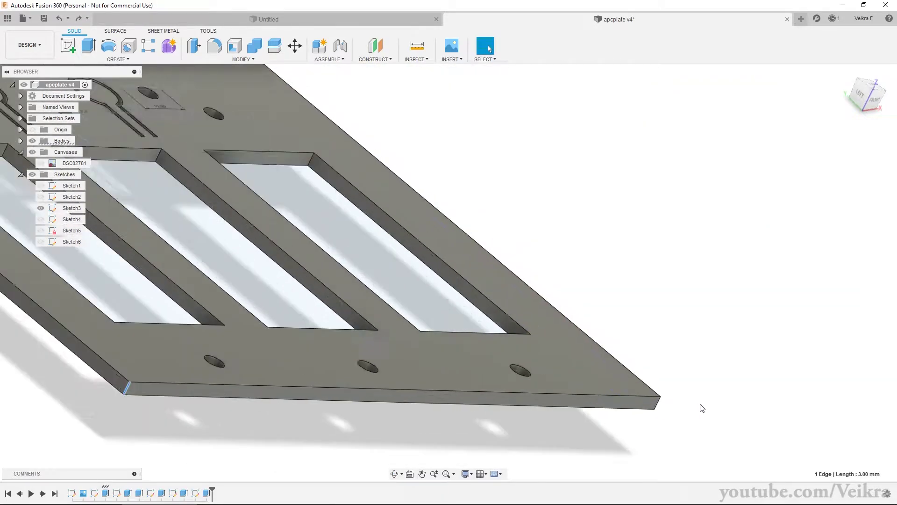